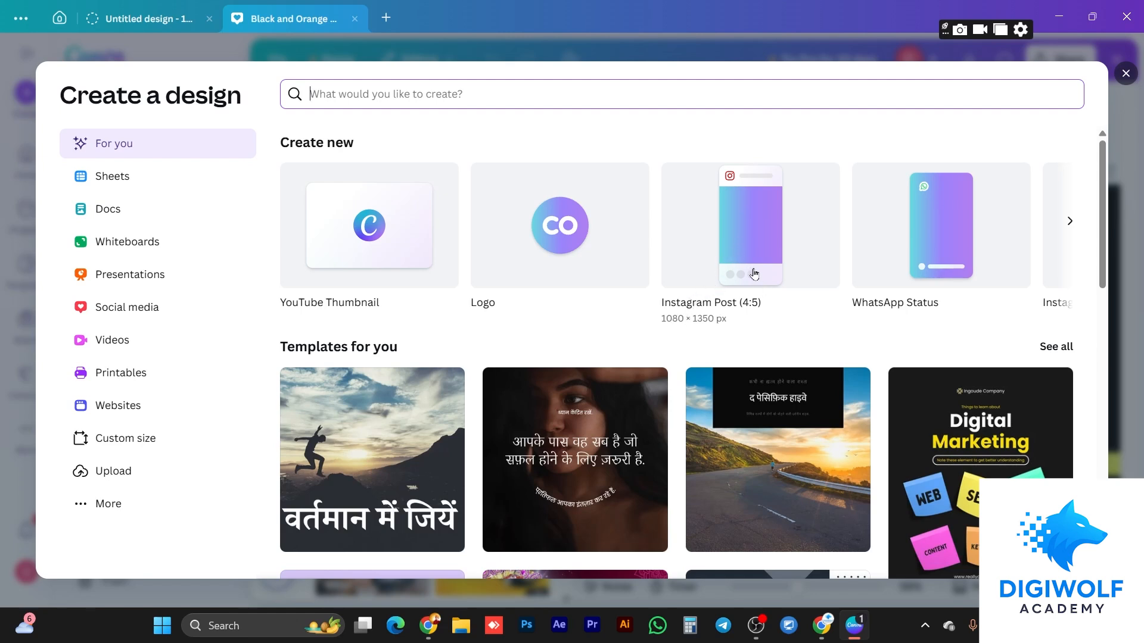
Browse the new design formats and create a blank Instagram Post (4:5) design
left_click(1068, 225)
left_click(1067, 223)
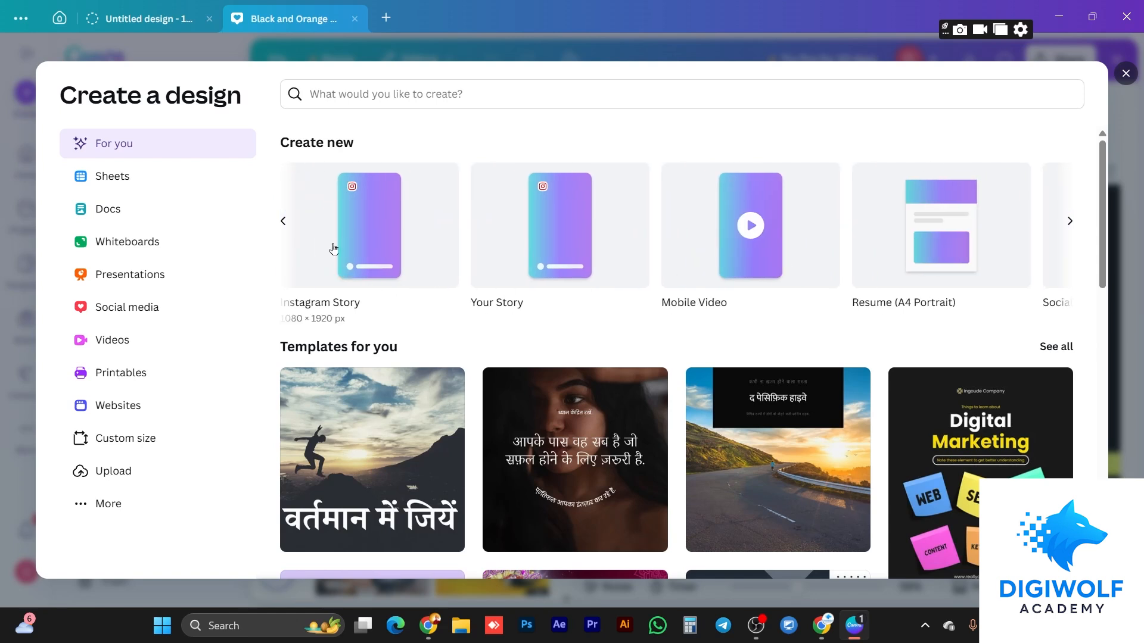
left_click(284, 221)
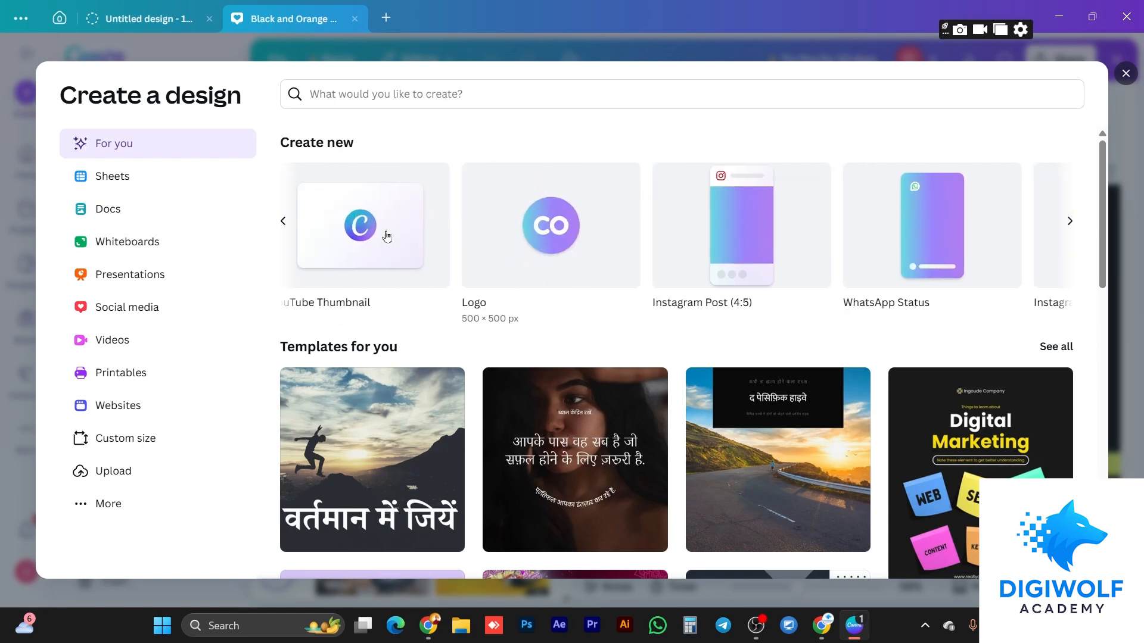
left_click(758, 252)
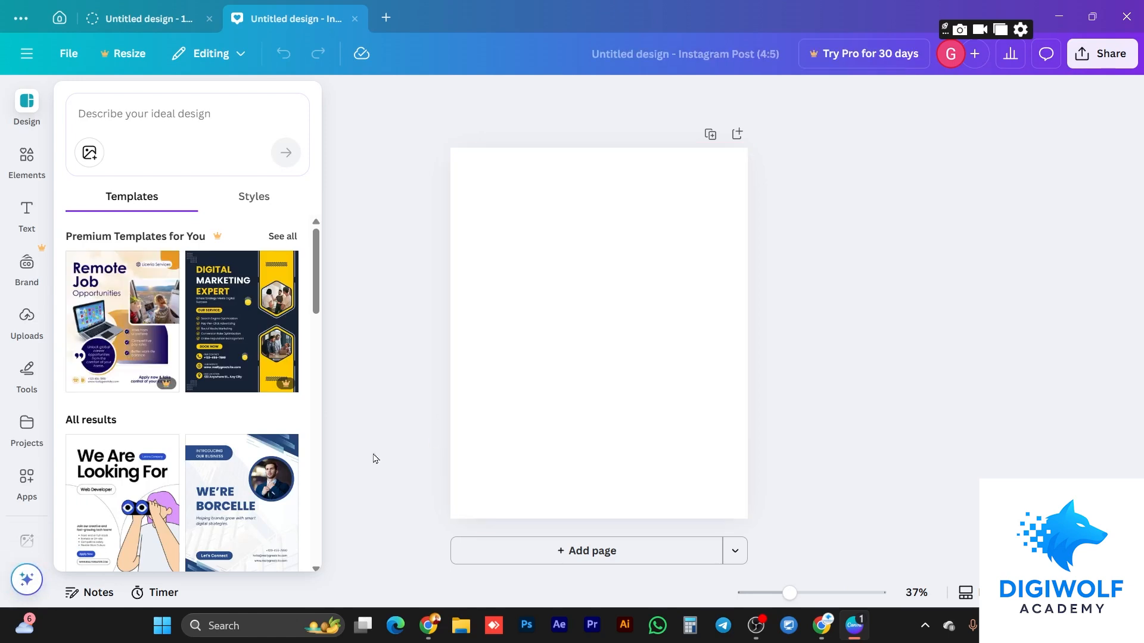
Search the design templates for "we are hiring"
scroll(180, 426, "down", 1)
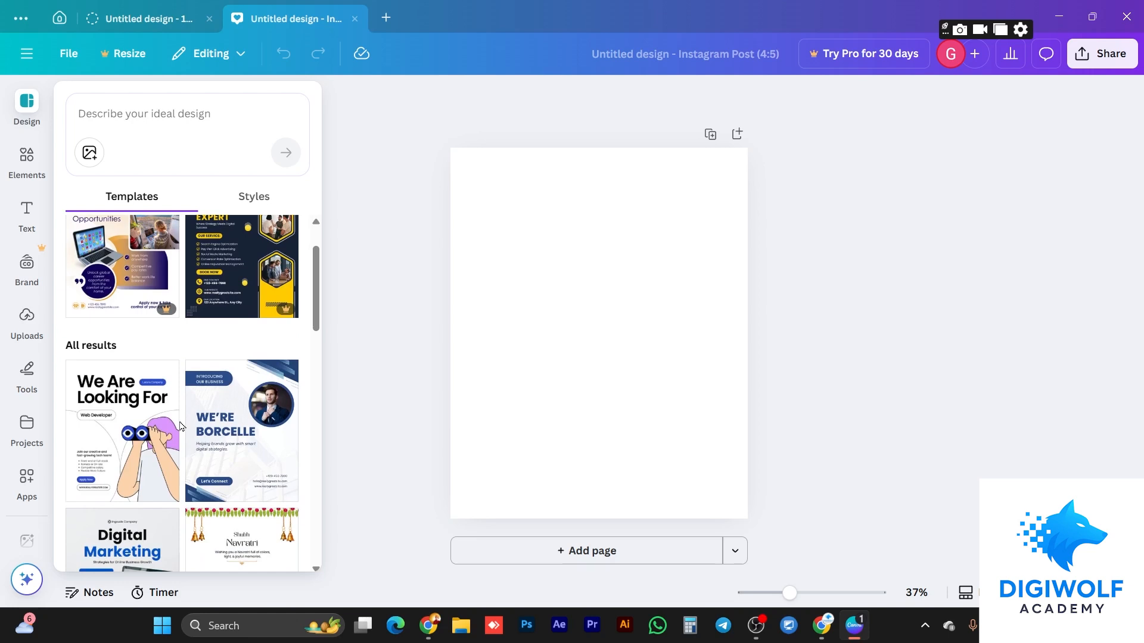
scroll(180, 426, "down", 3)
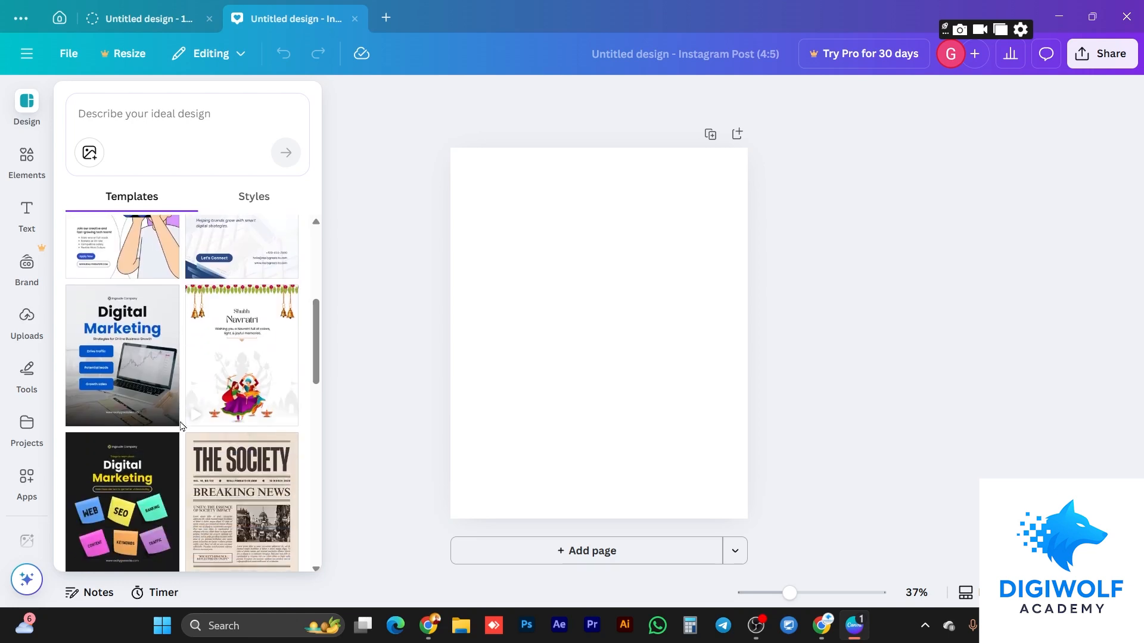
scroll(180, 426, "down", 2)
left_click(169, 121)
type("hi")
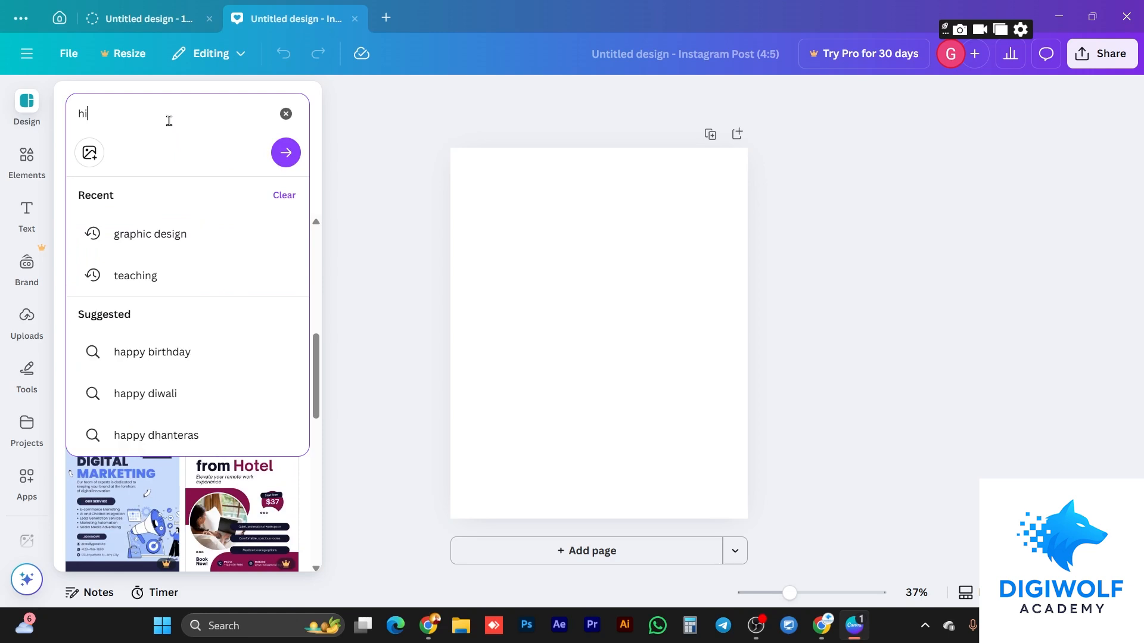
type("ring")
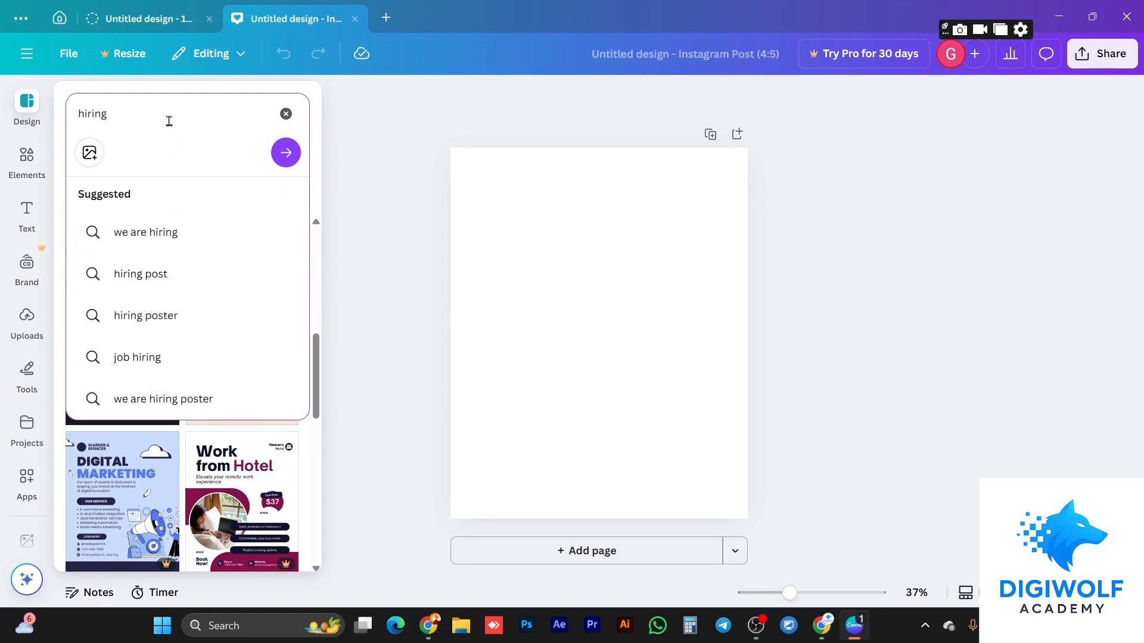
left_click(214, 243)
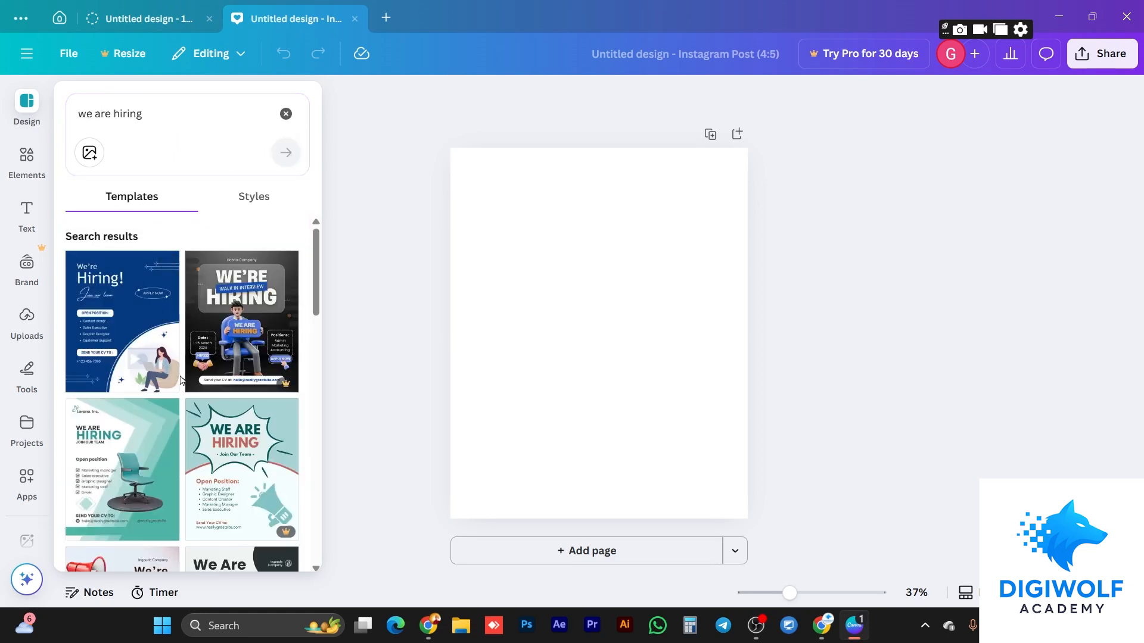
Apply the white and black modern "We Are Hiring" template for a professional graphic designer to the blank page
scroll(205, 324, "down", 4)
scroll(206, 324, "down", 3)
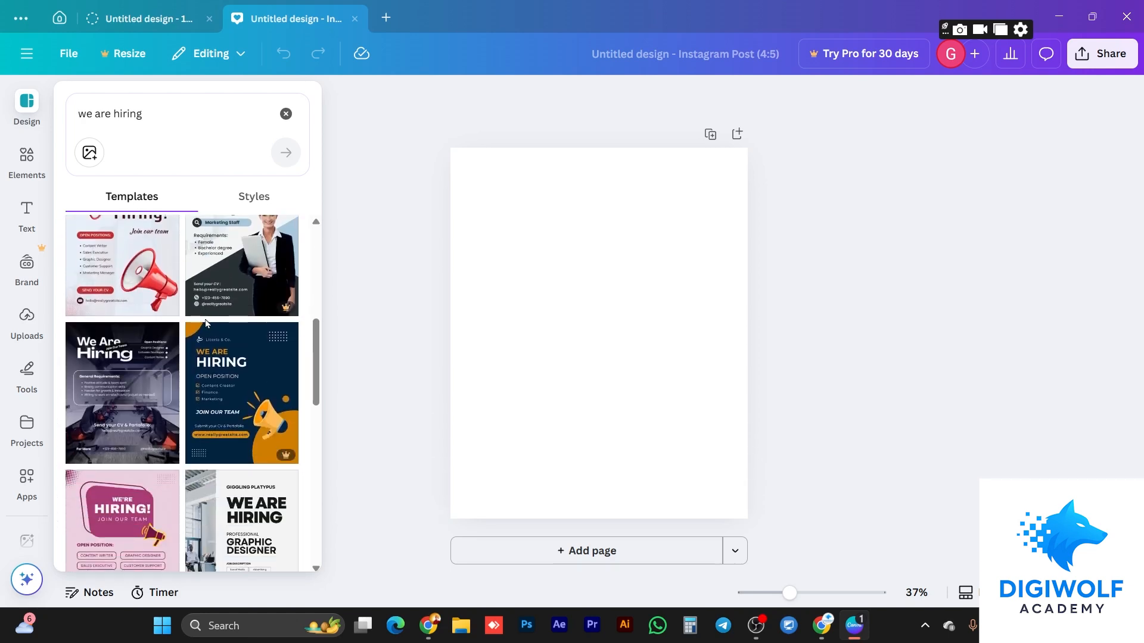
scroll(206, 323, "down", 4)
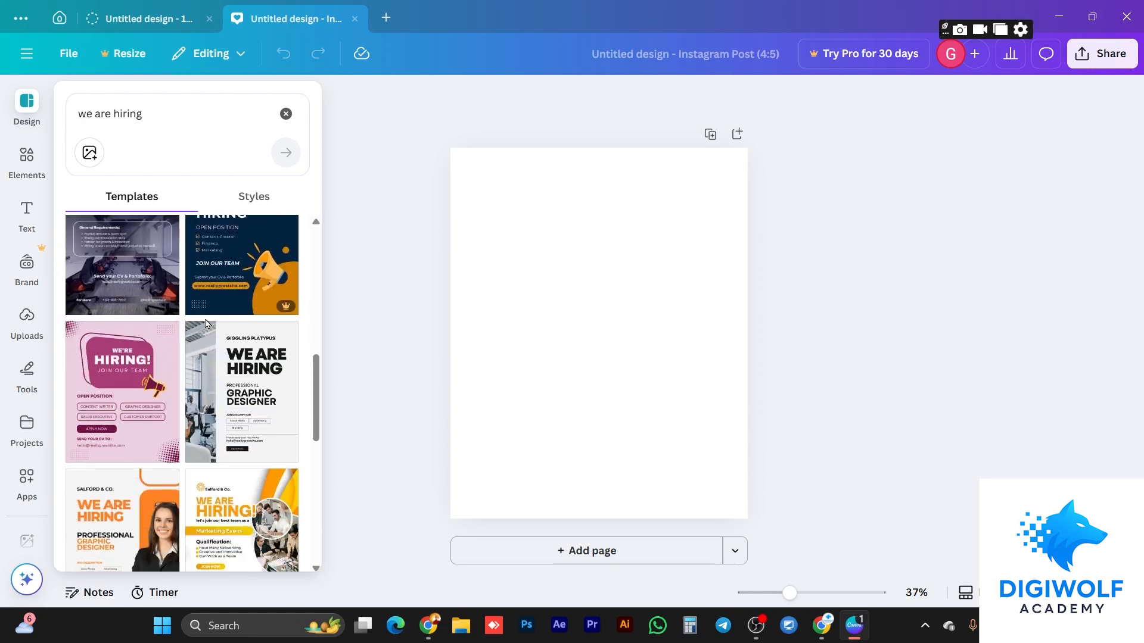
left_click(240, 331)
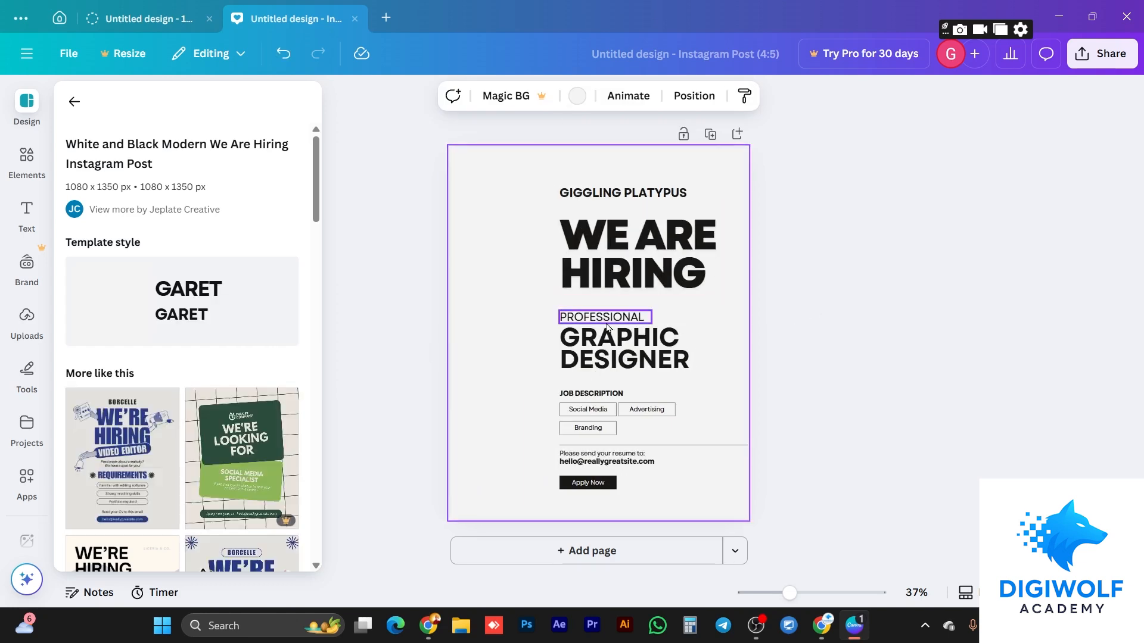
Replace the company name above the "WE ARE HIRING" heading with "DIGIWOLF AGENCY"
left_click(667, 202)
left_click(668, 197)
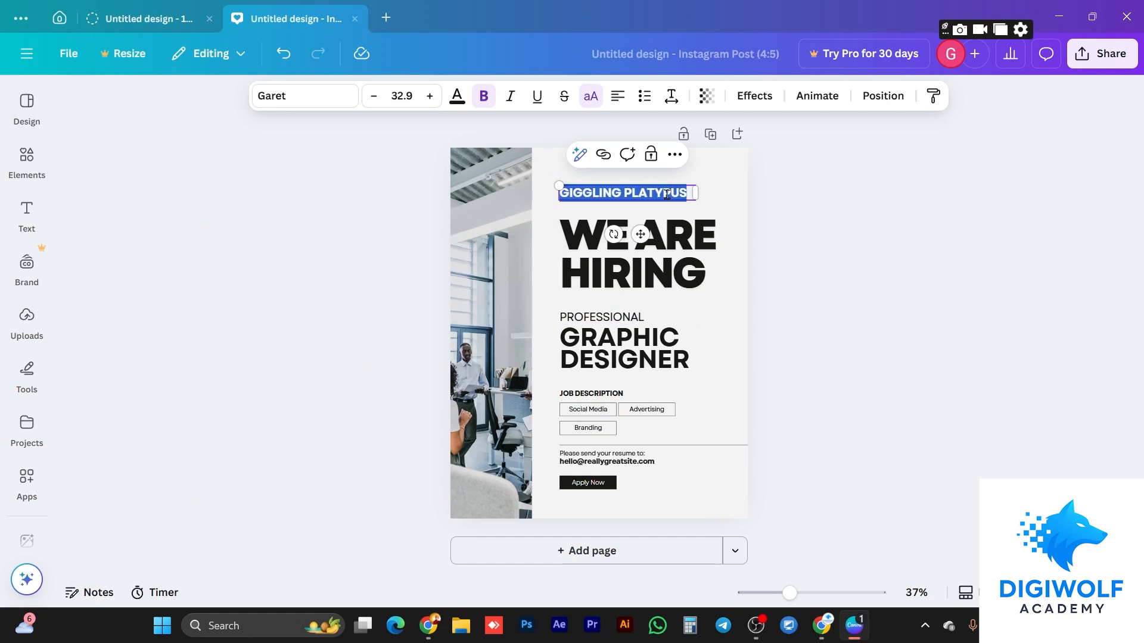
type("DIG")
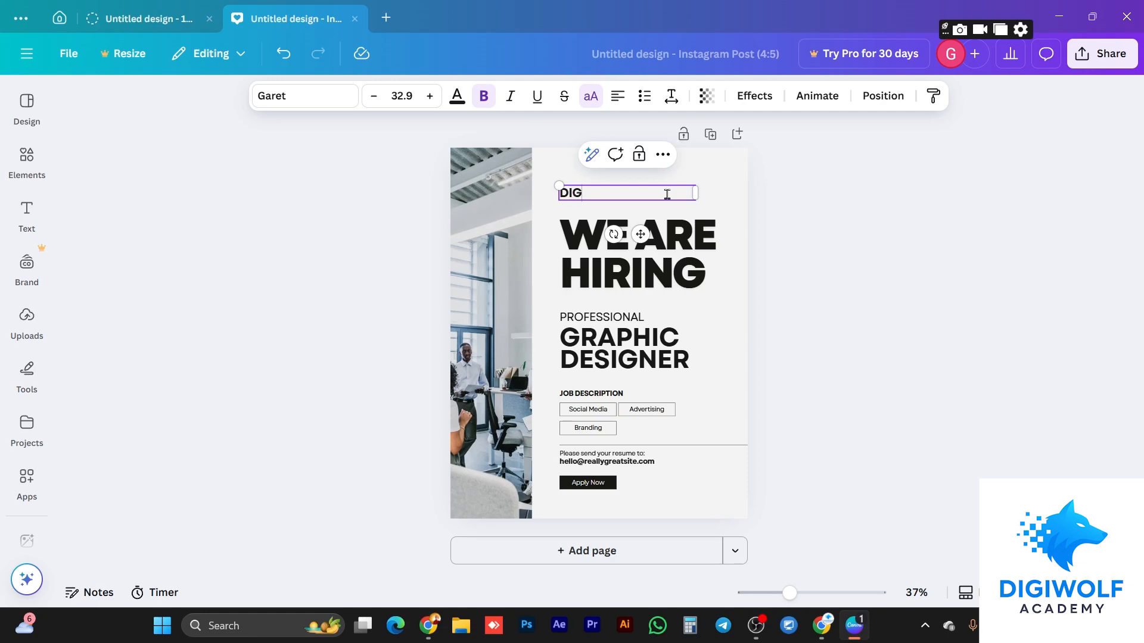
type("IWO")
type(" AD")
type("GENCY")
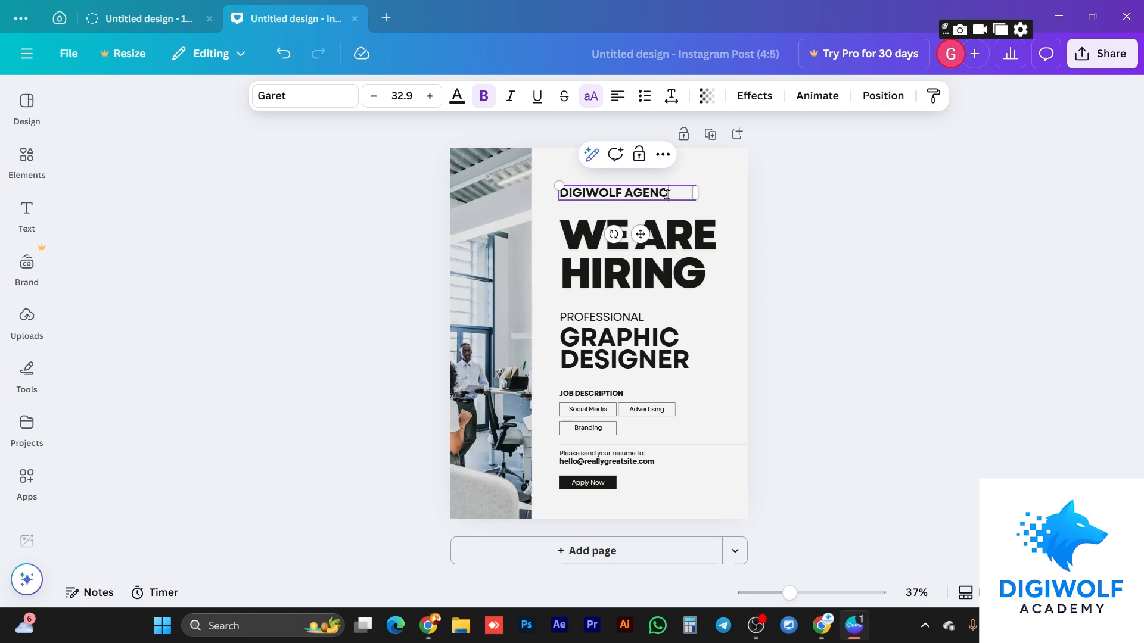
left_click(685, 271)
left_click(602, 354)
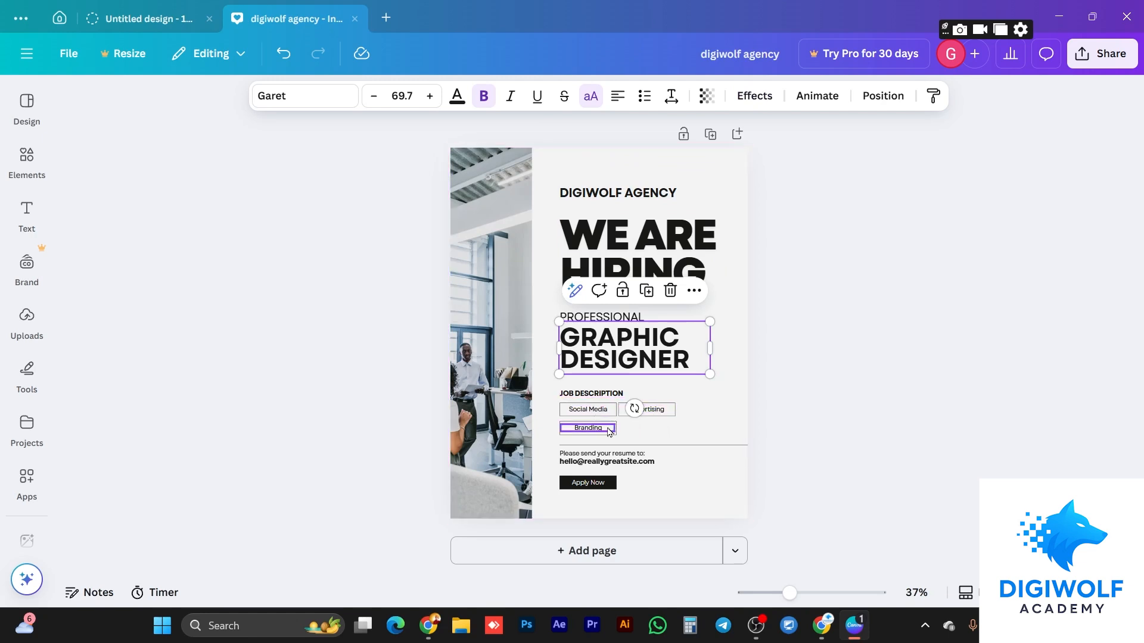
left_click(639, 430)
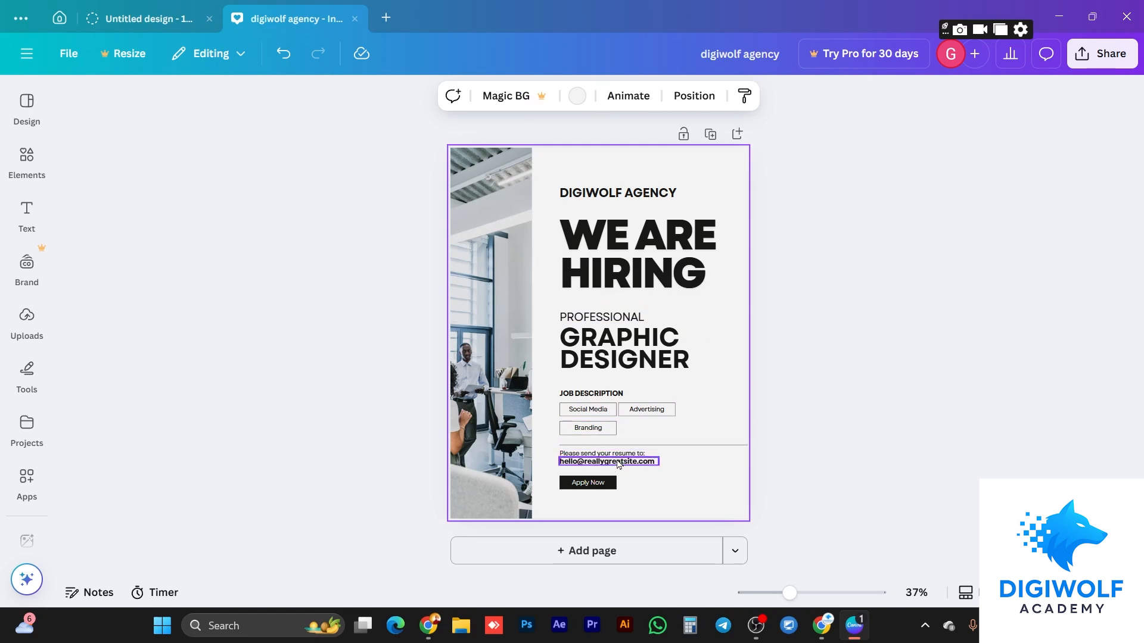
Replace the contact line under "Please send your resume to:" with "digiwolfacademy.com"
left_click(618, 464)
double_click(634, 463)
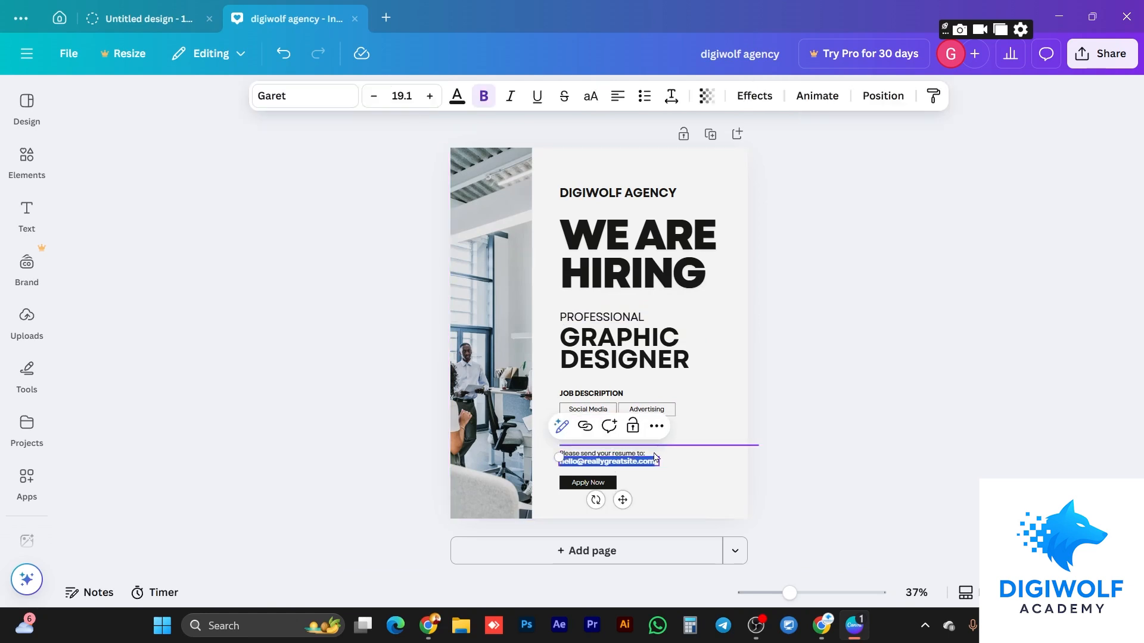
key("BackSpace")
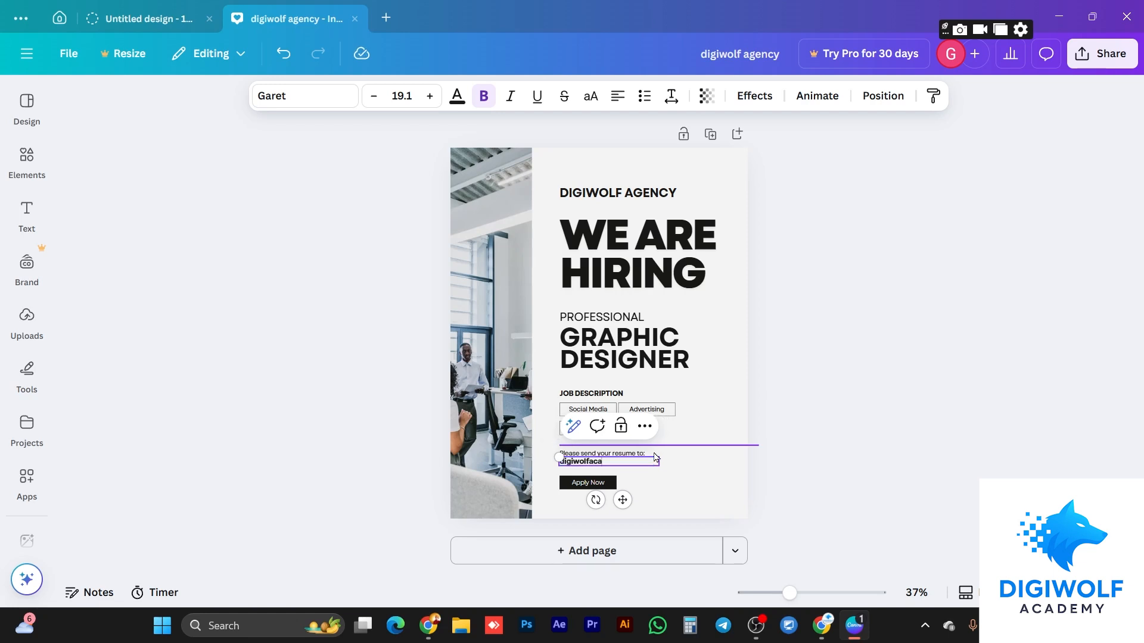
type("my.com")
left_click(800, 409)
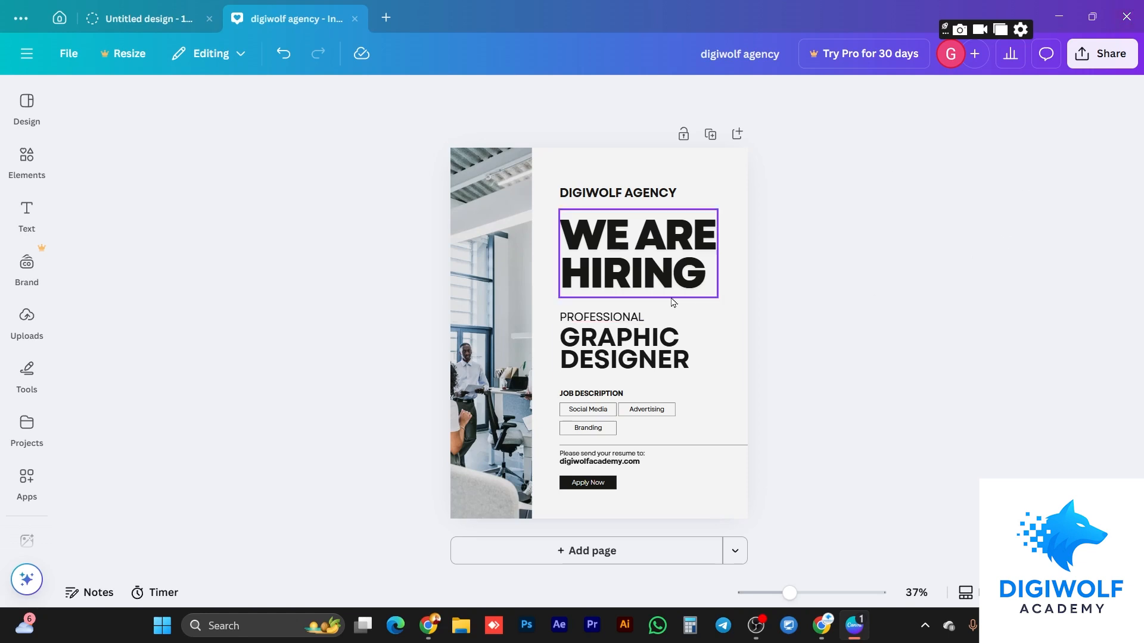
left_click(27, 104)
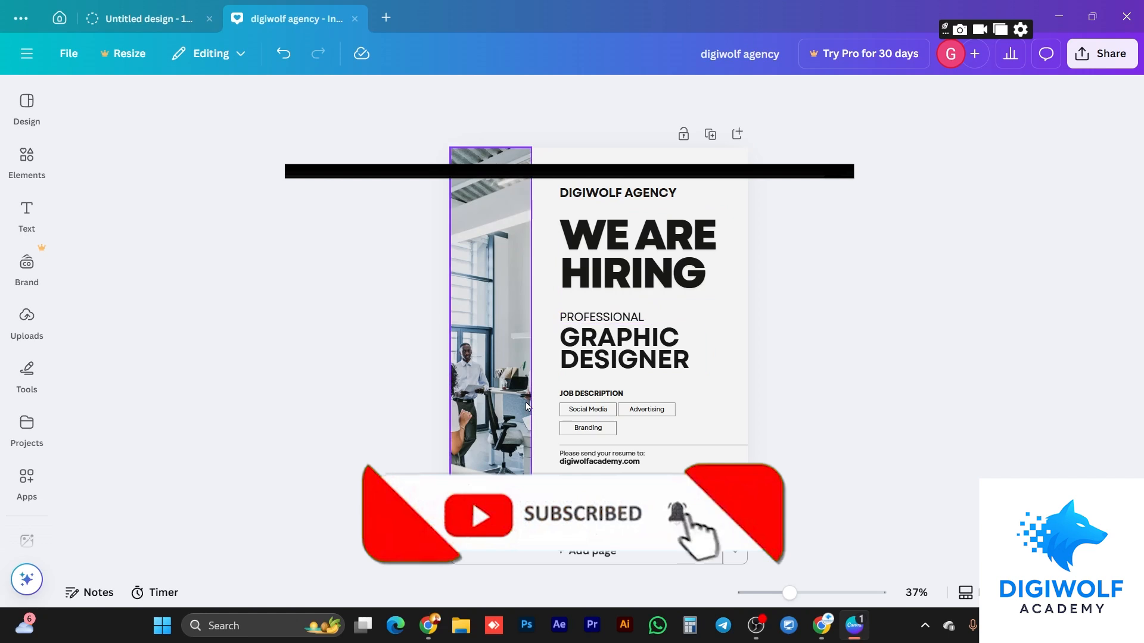
left_click(674, 278)
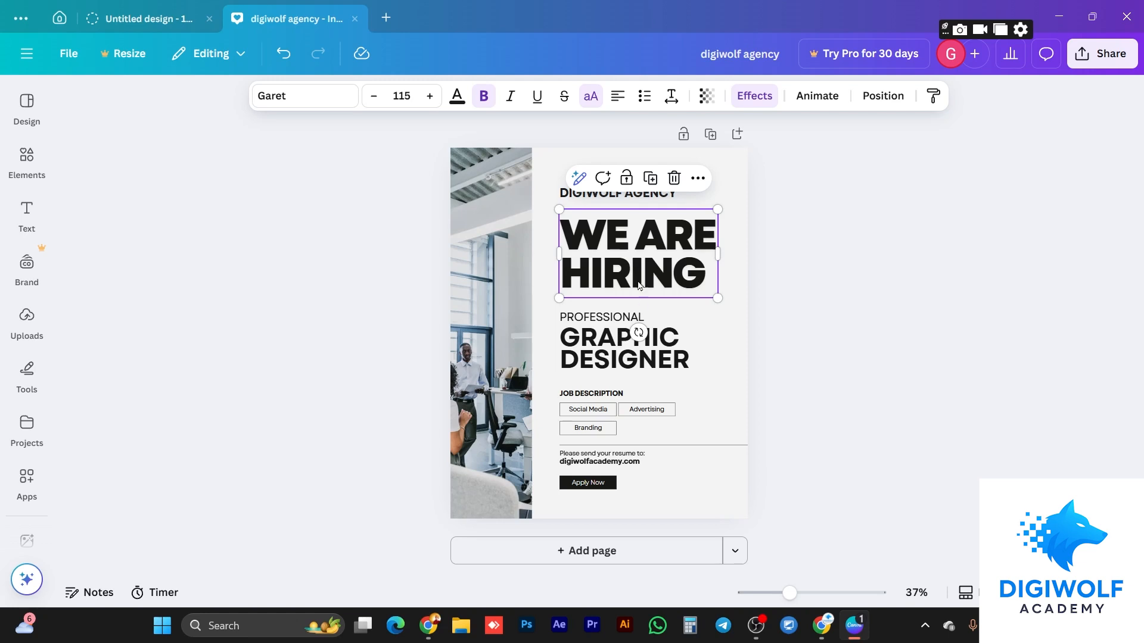
left_click(653, 355)
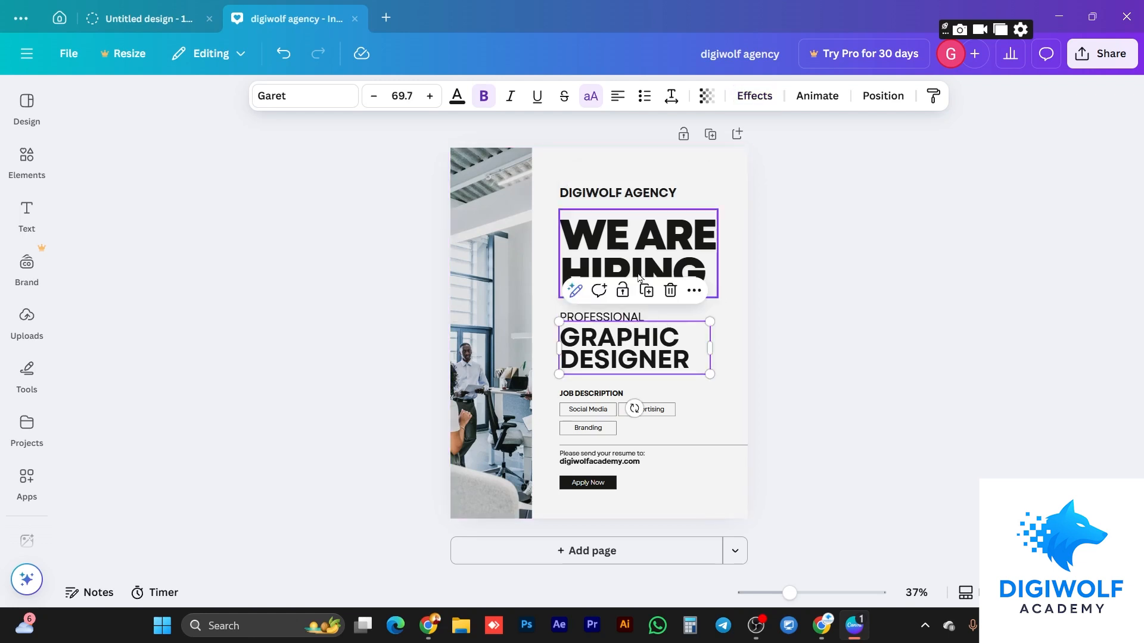
left_click(654, 482)
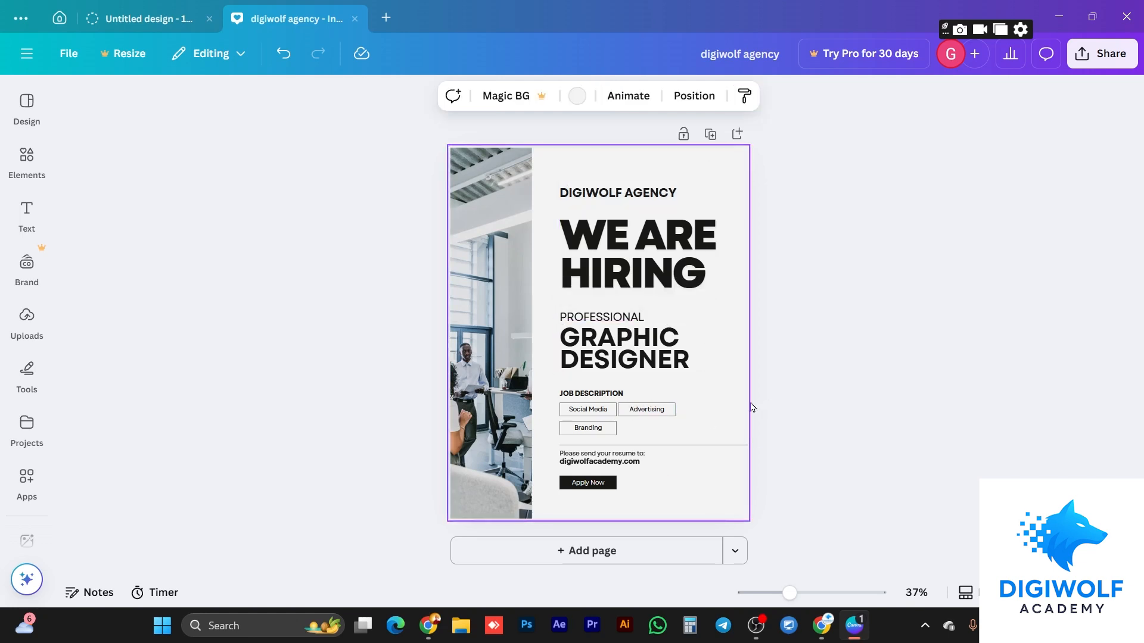